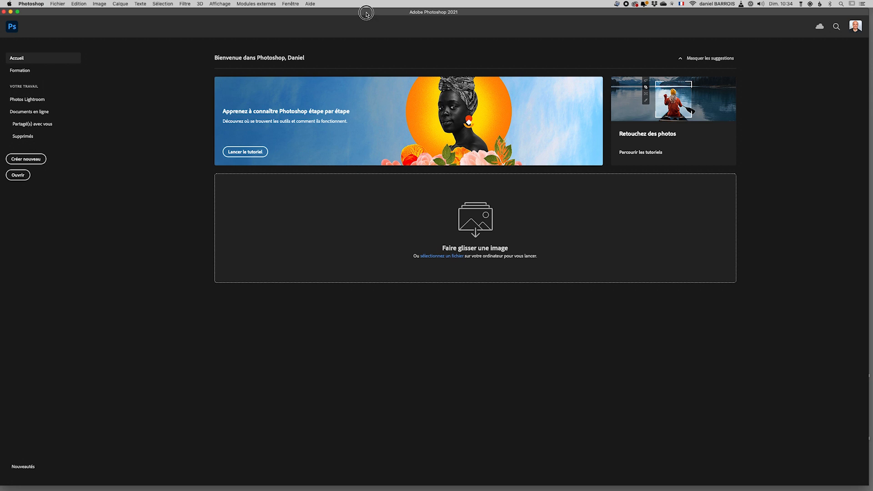
Step: Open the portrait's DNG file from the Bureau folder in Camera Raw and bring up its Accentuer preview dialog
left_click(21, 176)
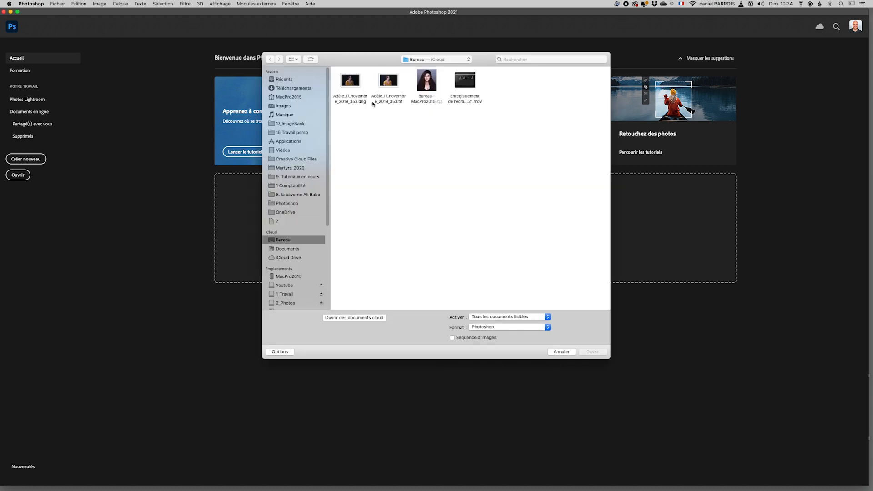
double_click(350, 82)
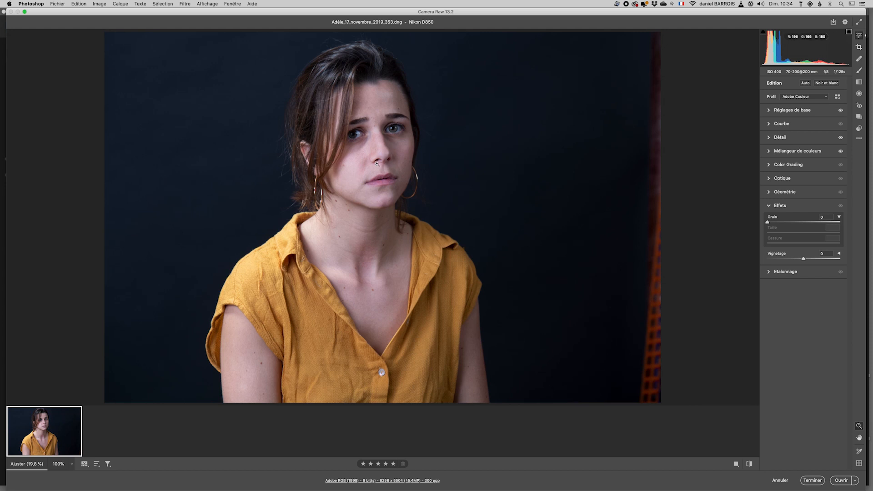
right_click(353, 182)
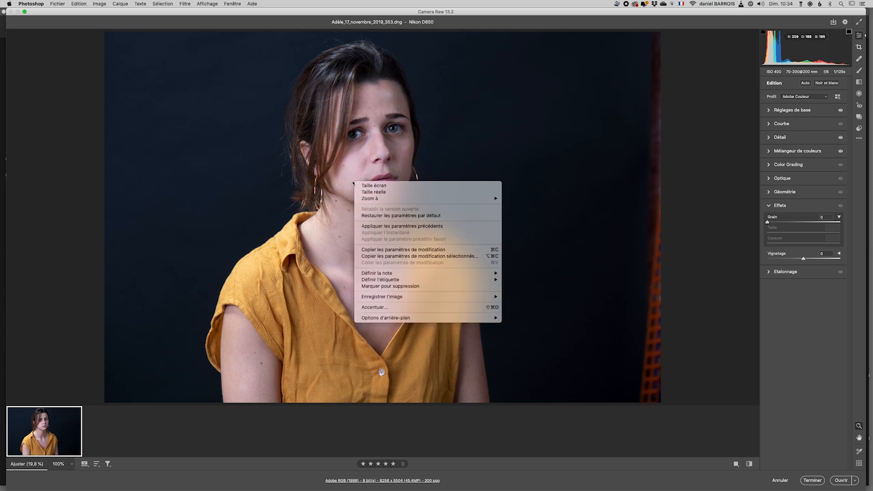
left_click(387, 308)
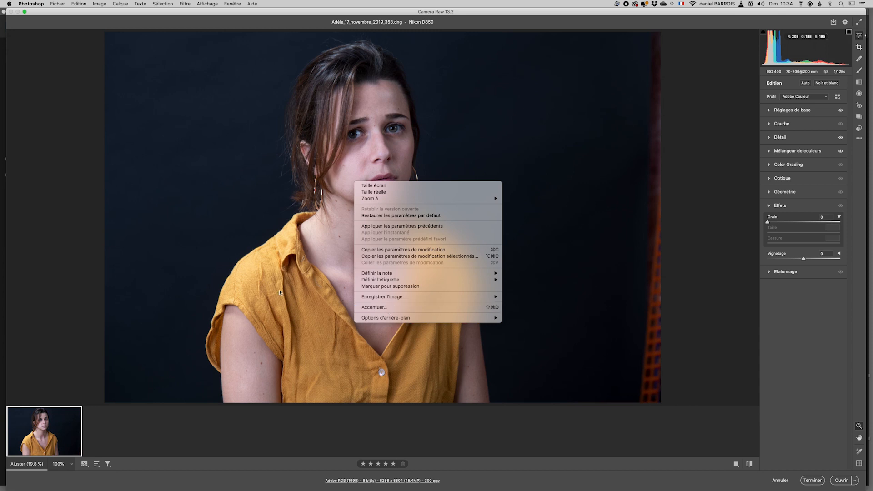
right_click(40, 431)
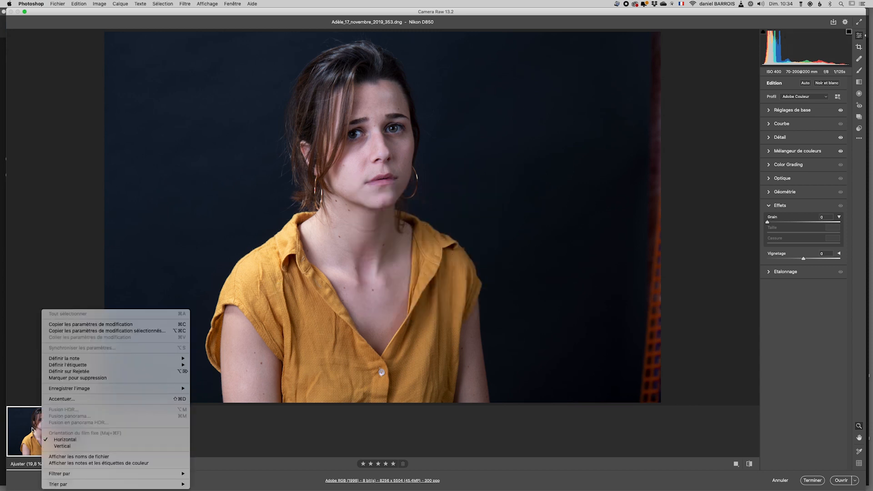
left_click(59, 398)
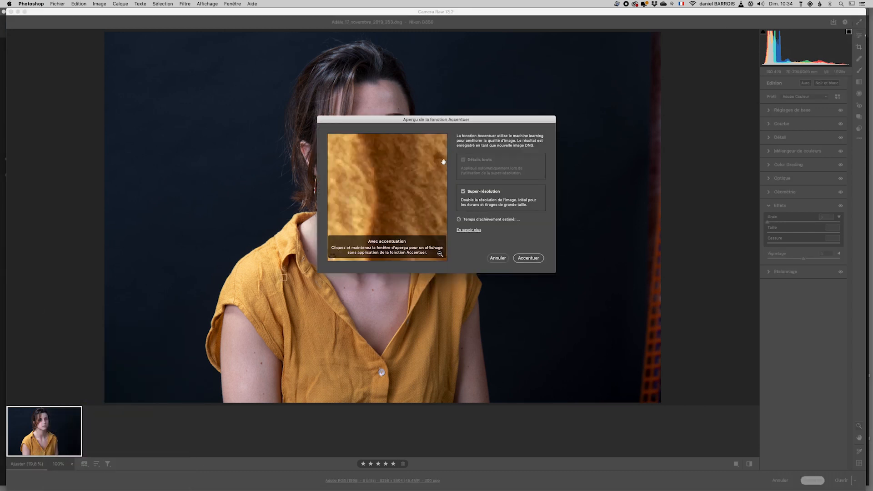
Step: Preview the photo with Détails bruts alone, then re-enable Super-résolution and create the enhanced DNG
left_click(464, 191)
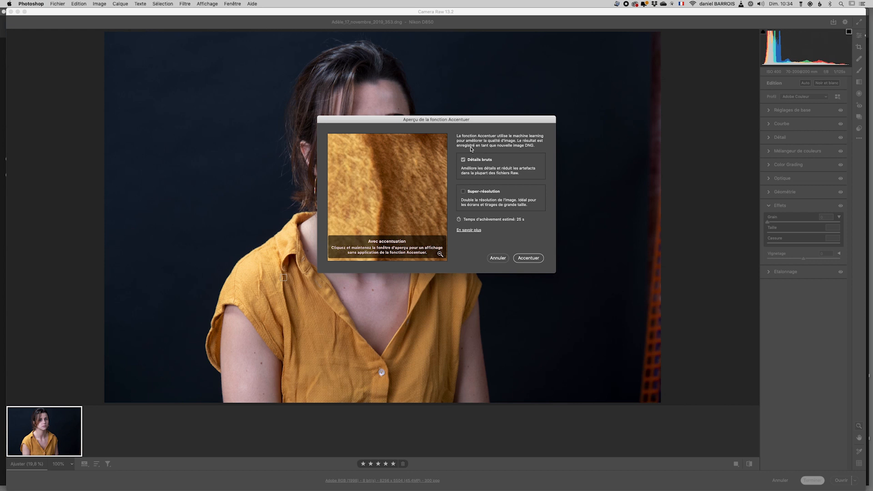
left_click(479, 197)
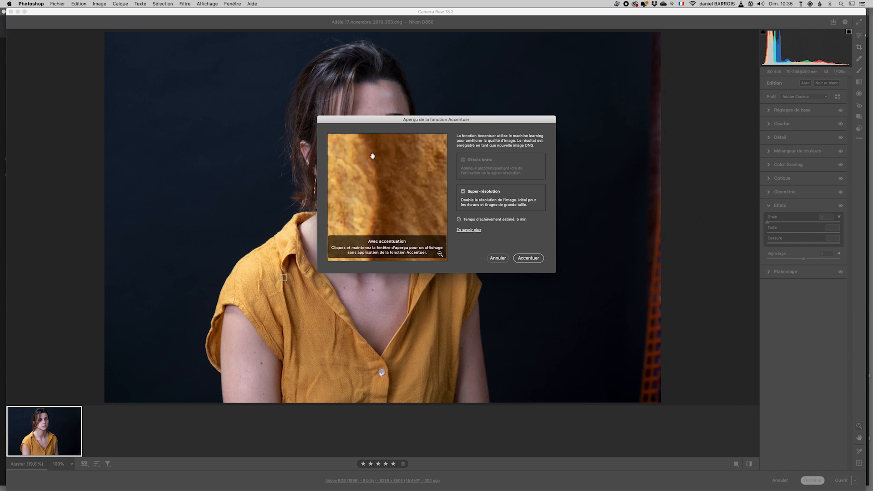
left_click(528, 259)
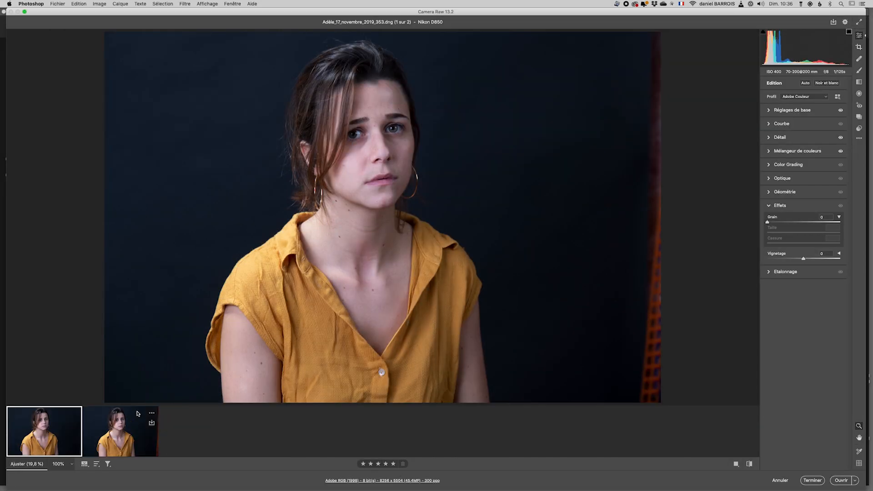
Step: Compare the original photo with its enhanced copy in Camera Raw, zooming in on the face at the same percentage
left_click(122, 426)
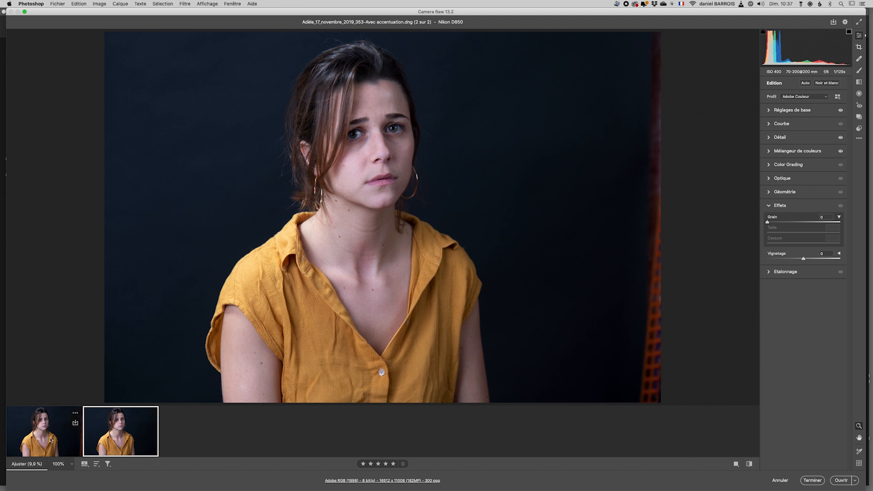
left_click(37, 422)
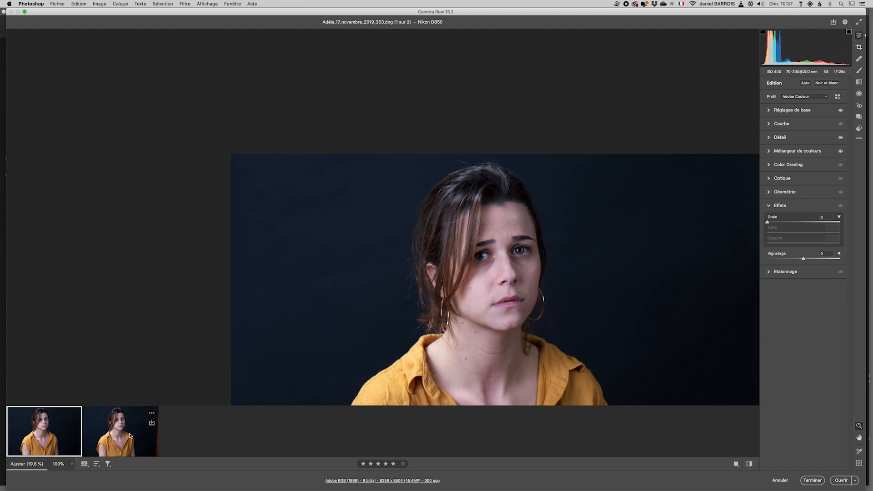
mouse_move(444, 338)
left_mouse_down()
mouse_move(409, 318)
mouse_move(448, 343)
left_mouse_up()
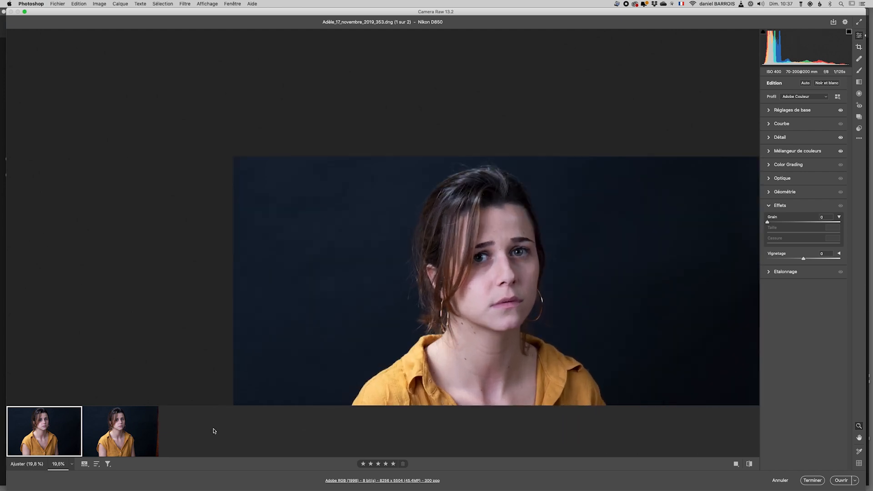
left_click(137, 430)
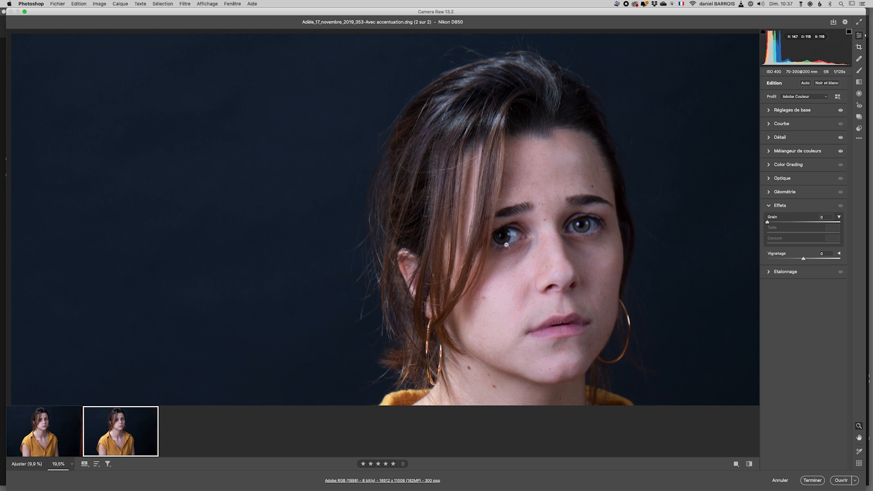
left_click(50, 430)
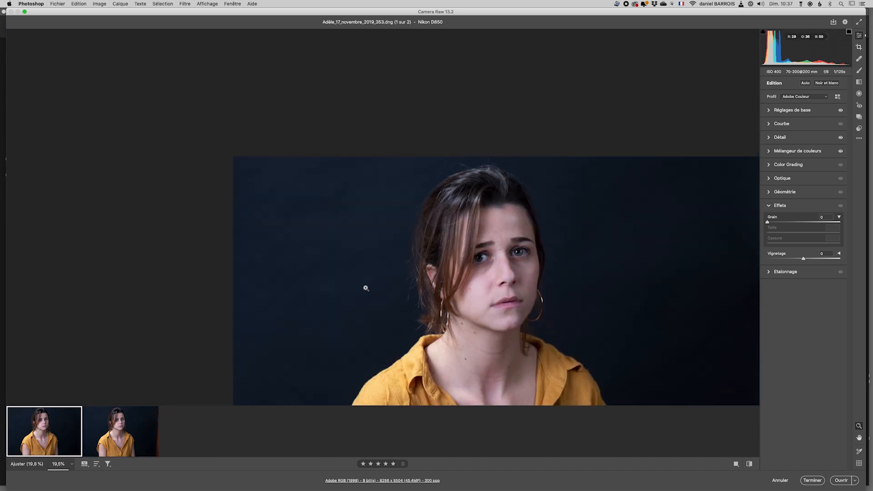
left_click(117, 429)
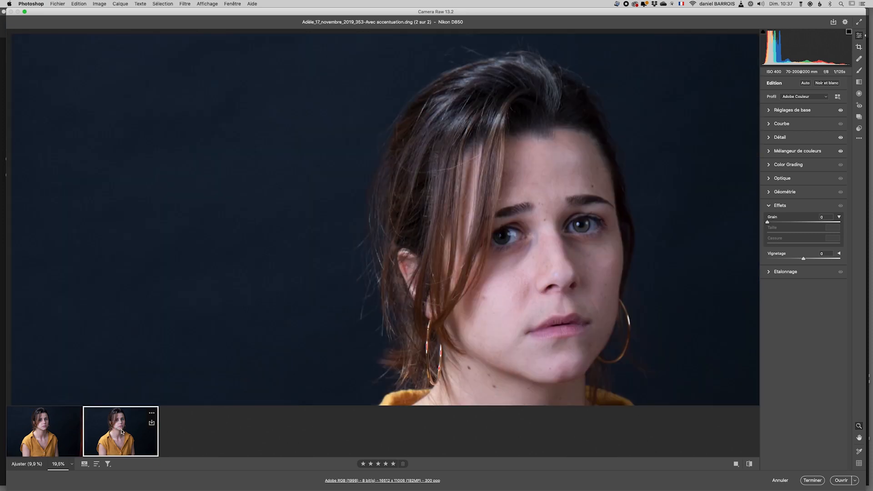
Step: Select both the original and the enhanced DNG in the filmstrip and open them as objects in Photoshop
key("shift")
left_click(52, 440, "shift")
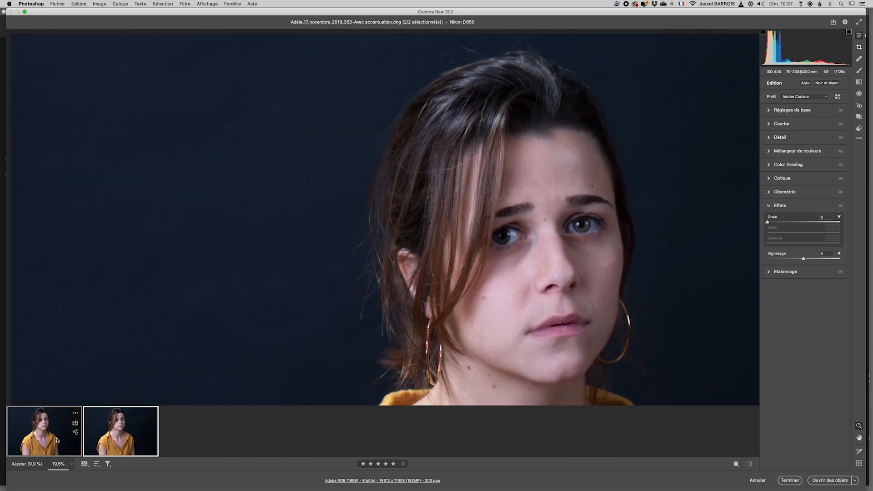
left_click(840, 481)
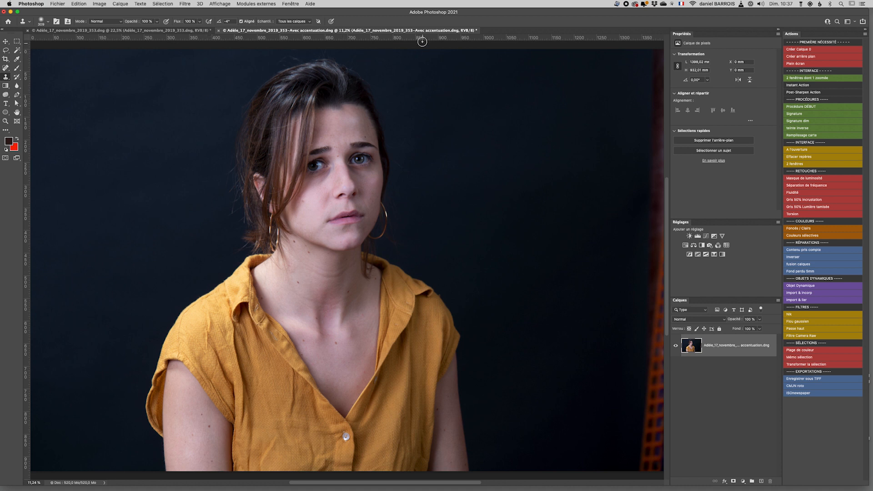
Step: Bring the original document to the front and arrange both documents side by side as 2 vignettes verticales
left_click(168, 31)
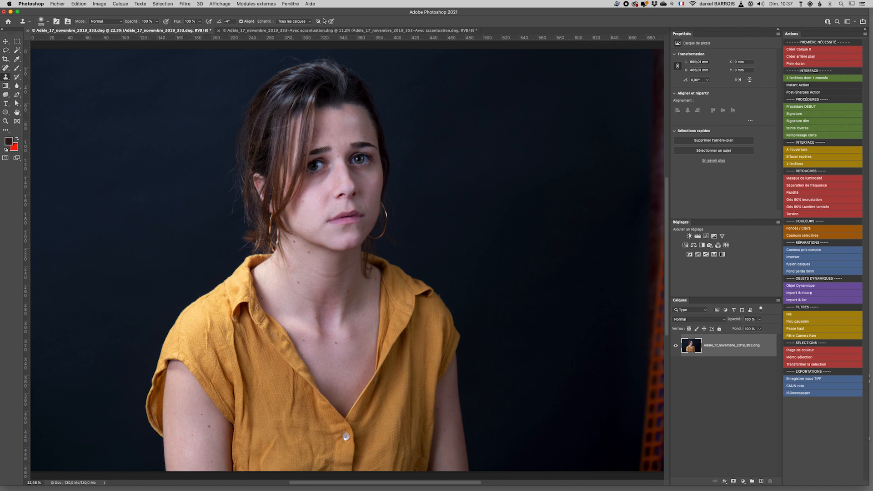
left_click(290, 3)
mouse_move(292, 12)
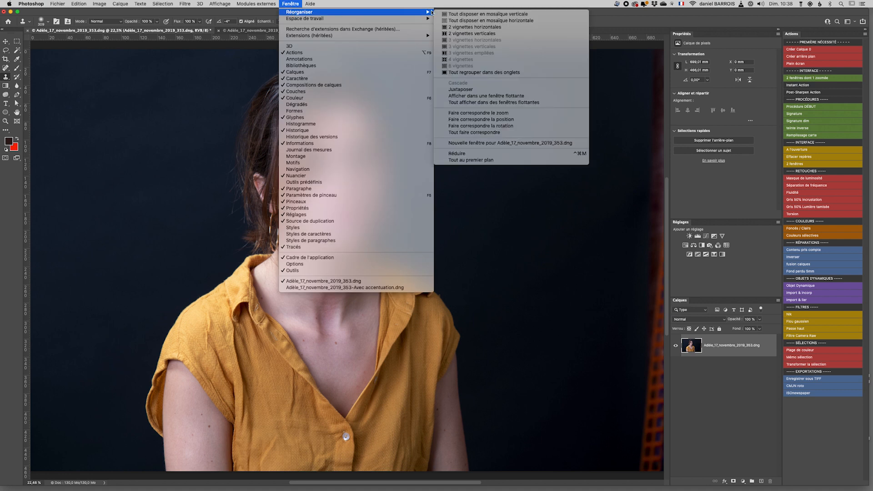
left_click(457, 34)
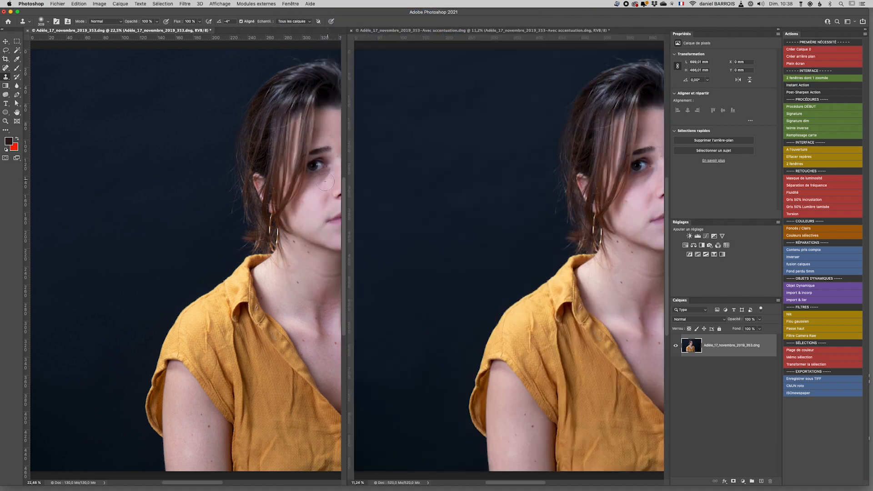
Step: Magnify the original photo to 100% and centre its view on the eye beside the hair strands
left_click(288, 184, "super")
left_click(289, 184, "super")
left_click(288, 185, "super")
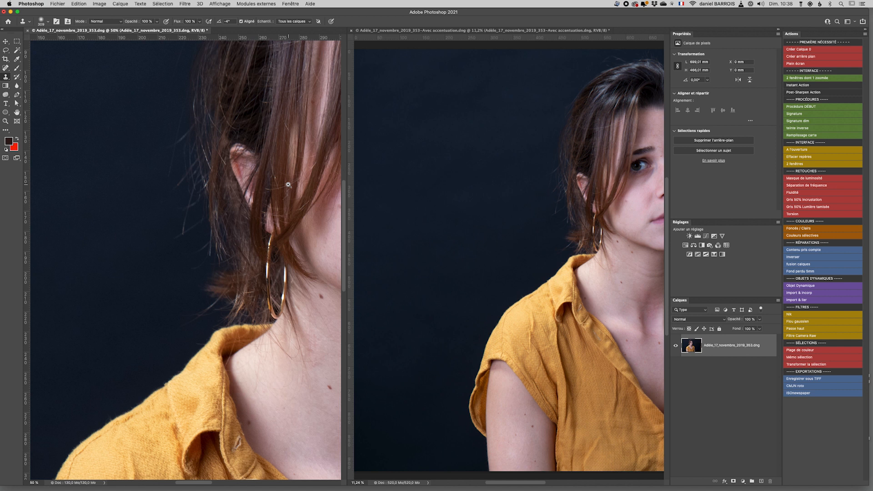
left_click(288, 184, "super")
left_click(288, 185, "super")
left_click_drag(302, 169, 114, 263)
left_click_drag(232, 206, 232, 234)
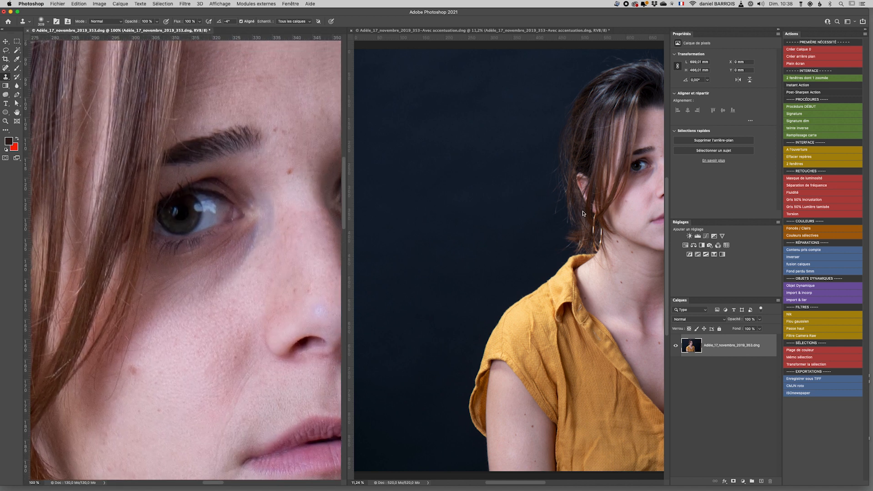
Step: Magnify the enhanced copy to 50% and frame the same eye shown in the original's view
left_click(568, 207, "super")
left_click(567, 206, "super")
left_click_drag(617, 199, 380, 283)
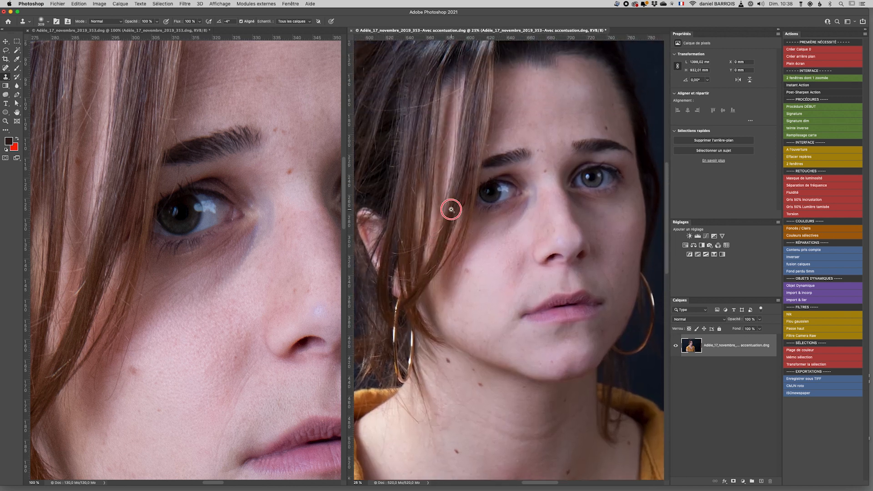
left_click(451, 209, "super")
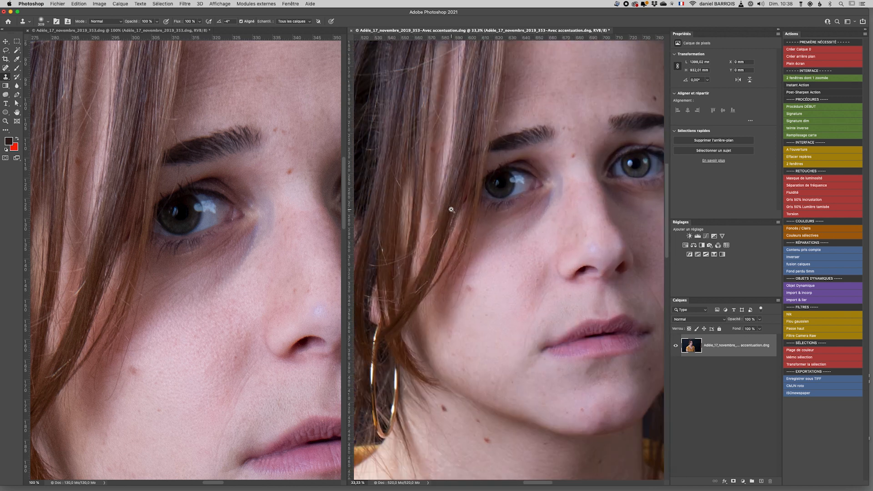
left_click(490, 204, "super")
scroll(509, 136, "up", 3)
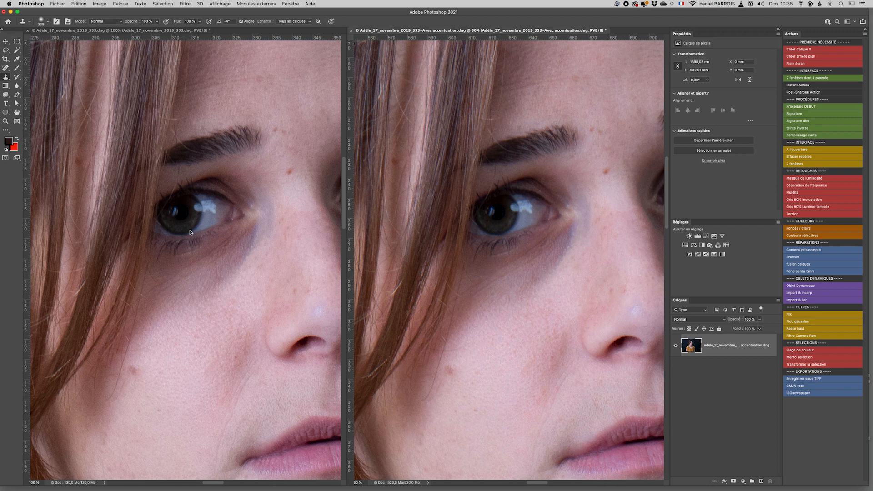
Step: Examine matching areas of both photos, from the other eye and nose back to the hair strands, to compare detail
scroll(491, 220, "right", 5)
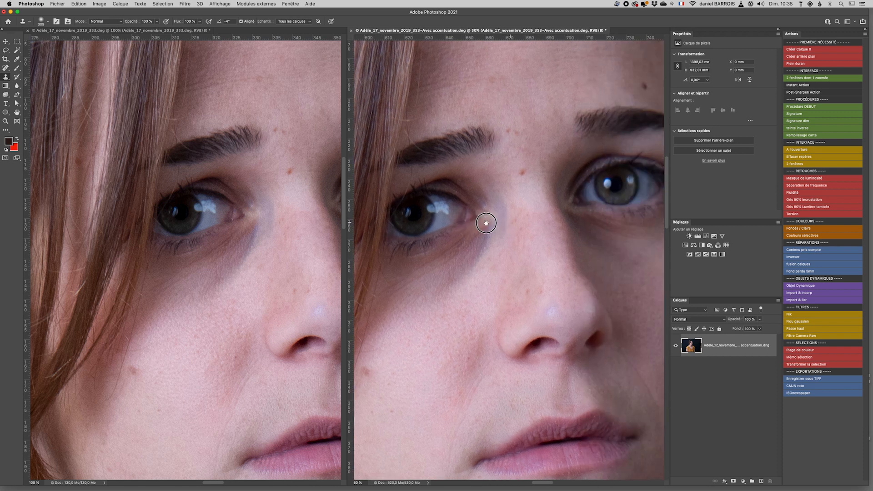
left_click_drag(253, 228, 214, 237)
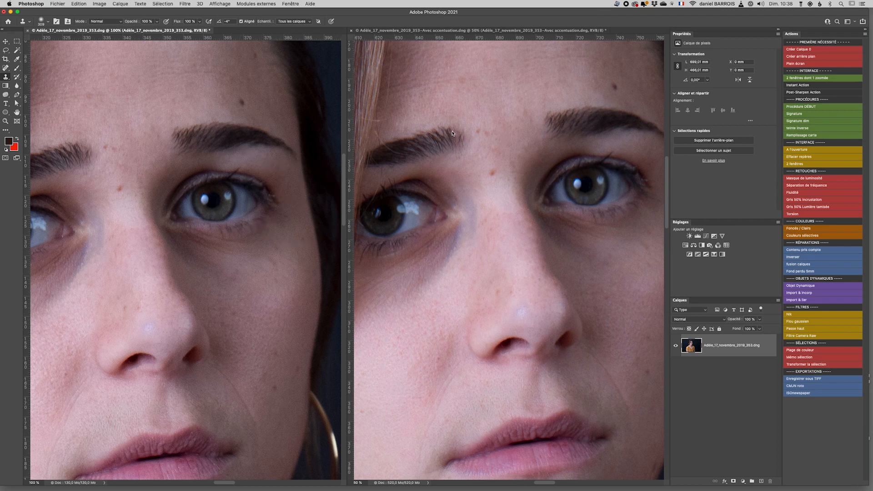
left_click(466, 239)
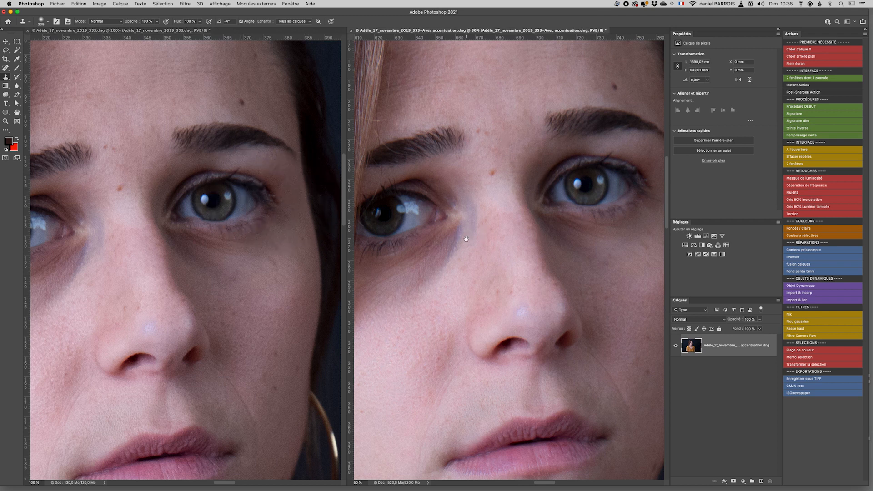
left_click_drag(466, 239, 541, 240)
left_click(155, 236)
left_click_drag(164, 238, 290, 243)
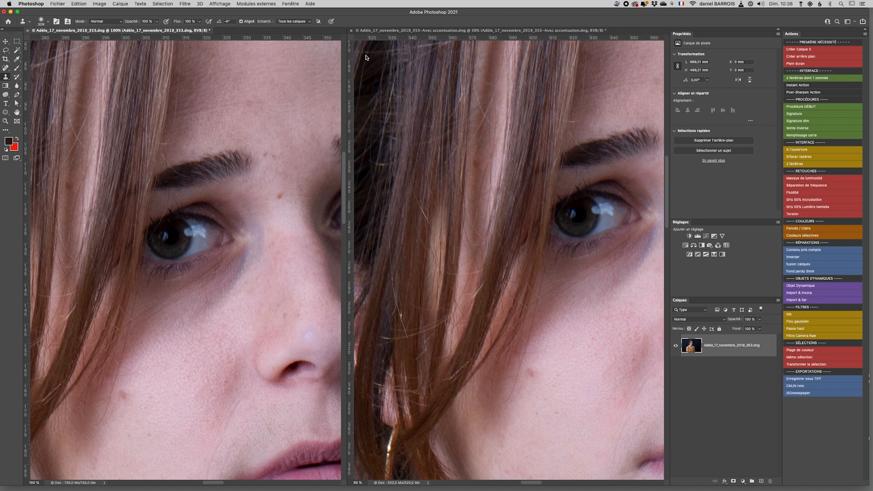
Step: Close the enhanced document and the original document without saving either one
left_click(351, 31)
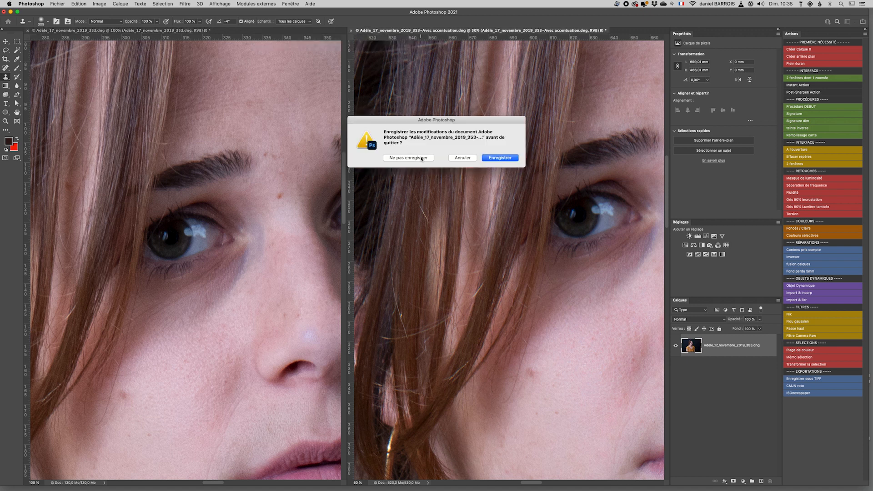
left_click(421, 158)
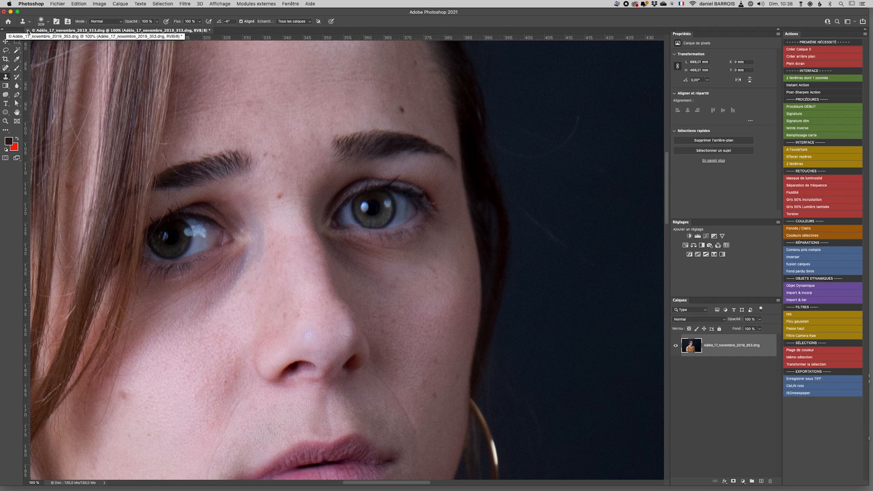
left_click(28, 31)
left_click(392, 157)
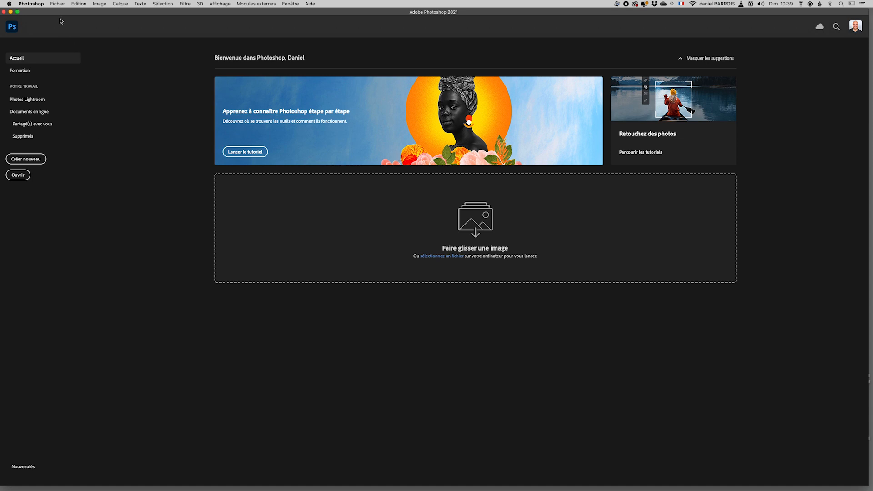
Step: In the Camera Raw file-handling preferences, set TIFF processing to automatically open all supported TIFF files
left_click(35, 4)
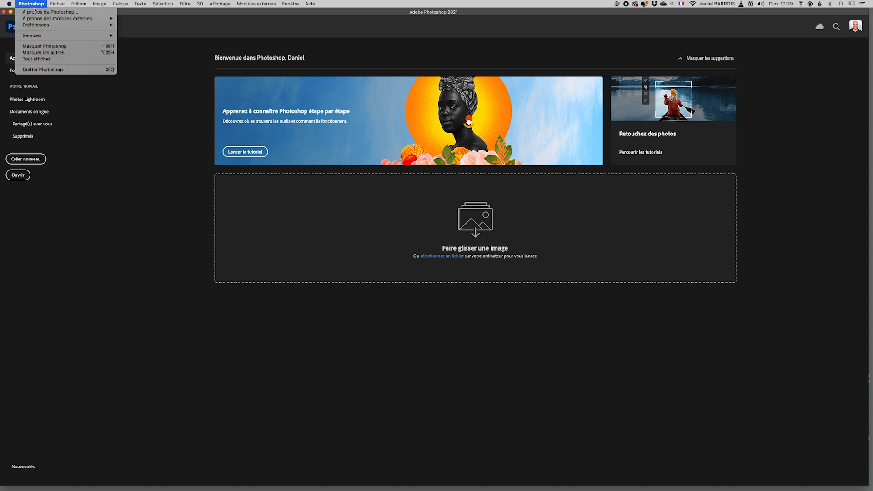
mouse_move(39, 28)
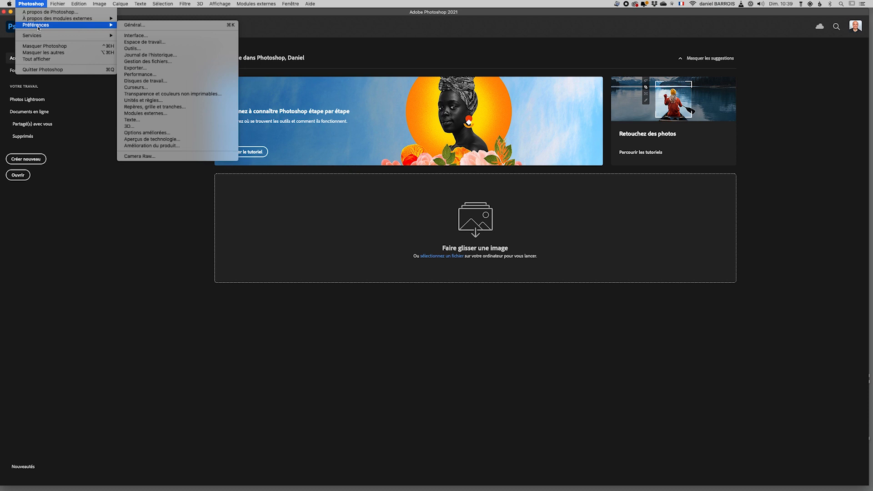
left_click(143, 157)
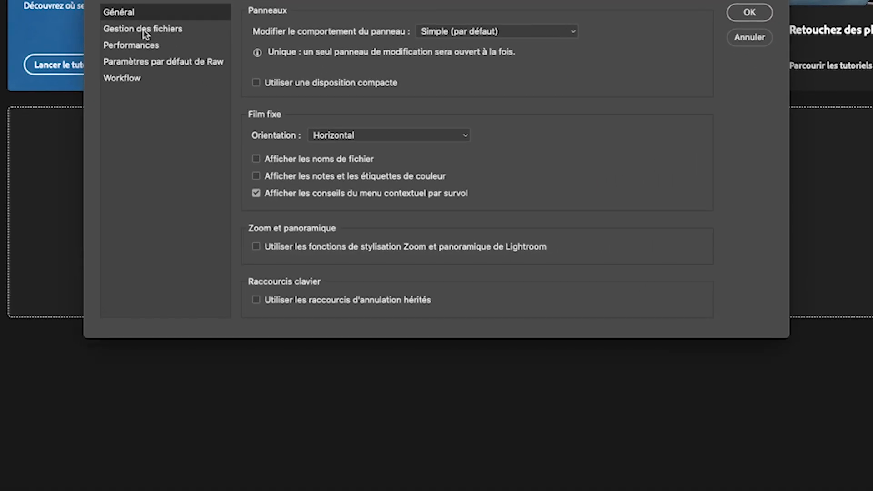
left_click(285, 134)
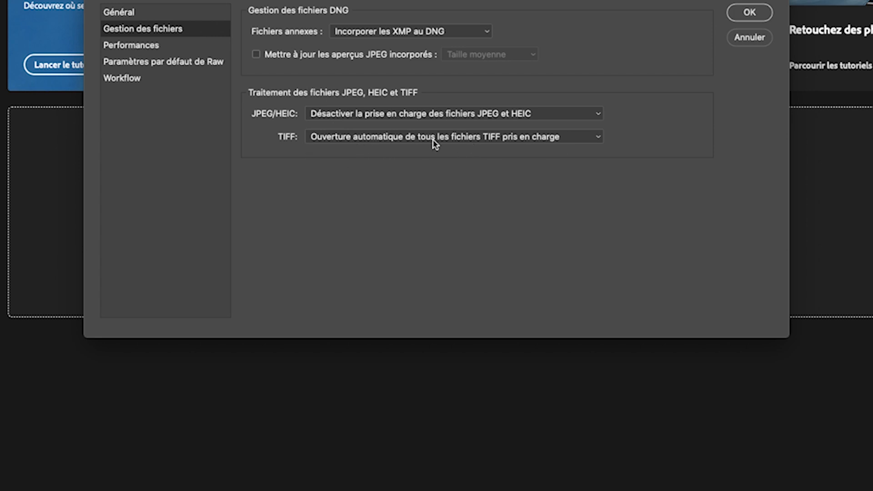
left_click(529, 140)
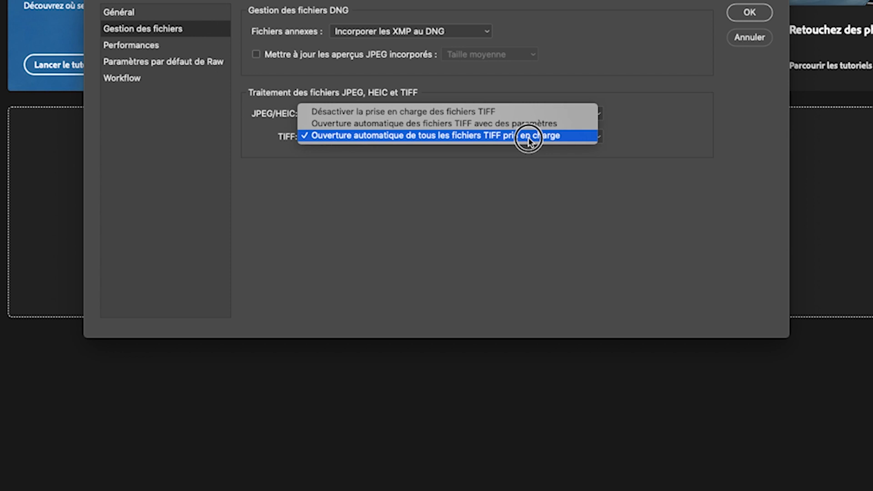
left_click(528, 140)
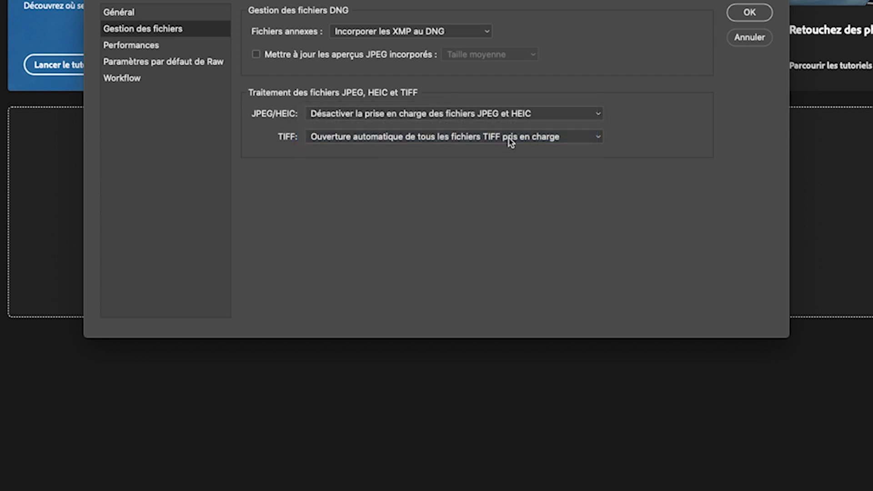
Step: Keep JPEG and HEIC support disabled in the Camera Raw preferences and accept the settings
left_click(457, 118)
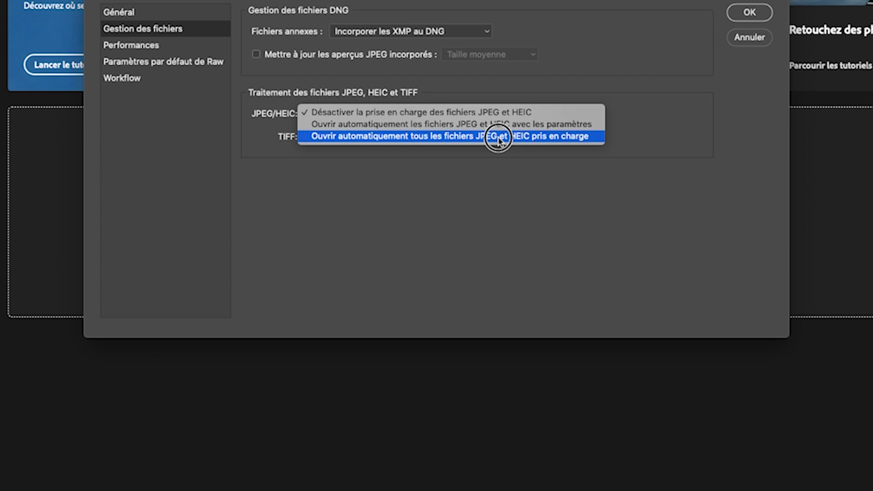
left_click(493, 112)
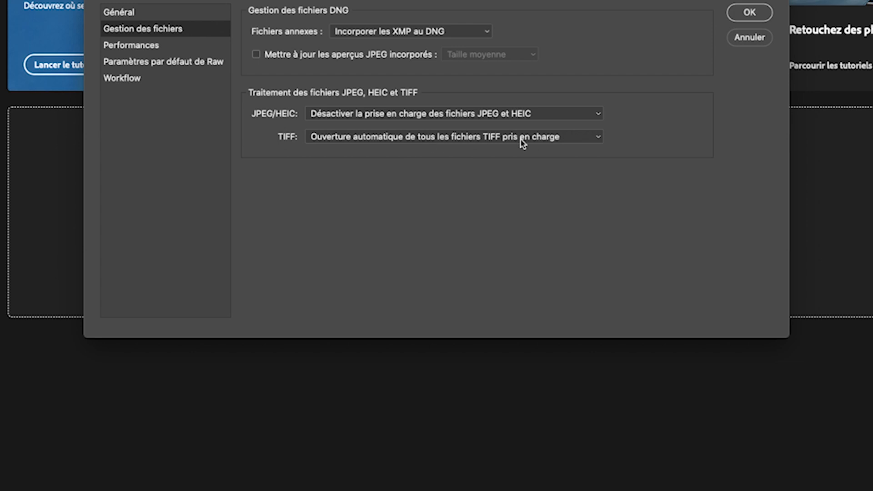
left_click(755, 12)
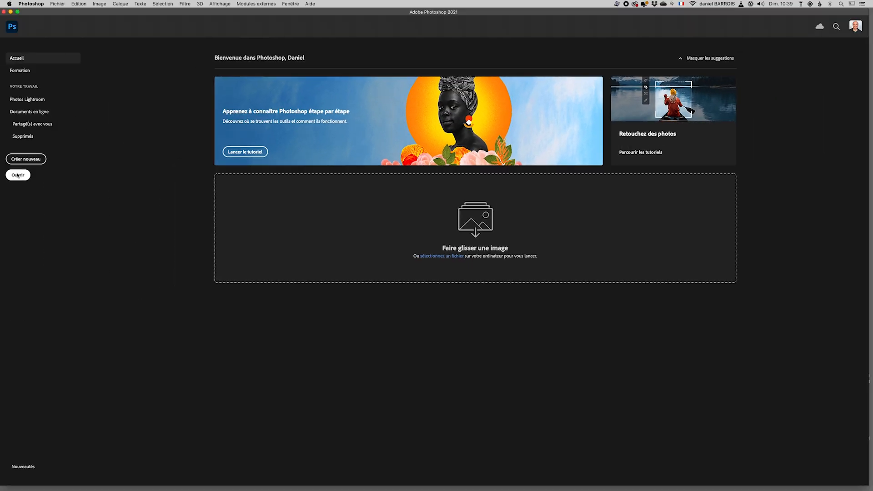
Step: Open the portrait's TIFF version from the Bureau folder in Camera Raw
left_click(18, 175)
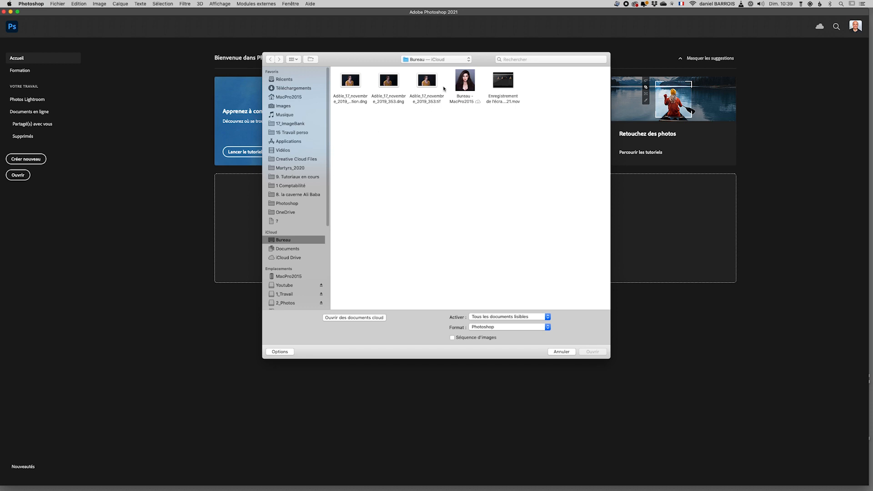
left_click(428, 81)
left_click(592, 352)
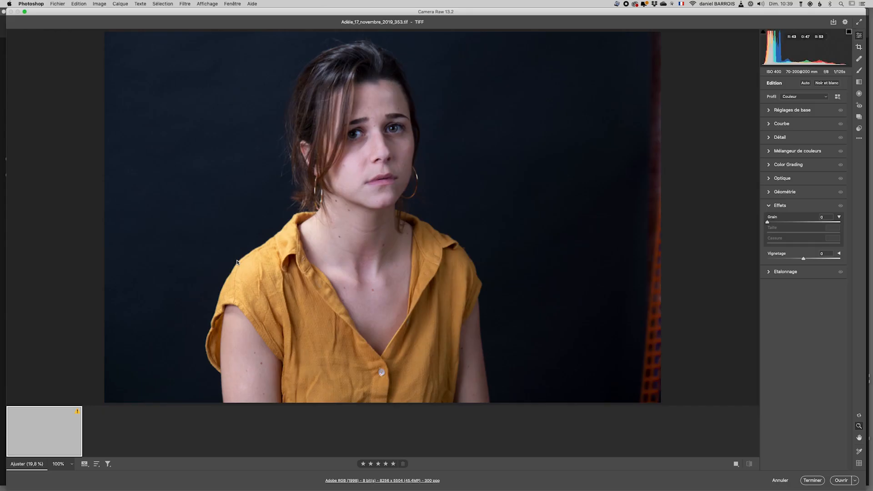
Step: Create an enhanced Super-résolution DNG copy of the TIFF and open that copy in Photoshop
right_click(358, 166)
left_click(392, 291)
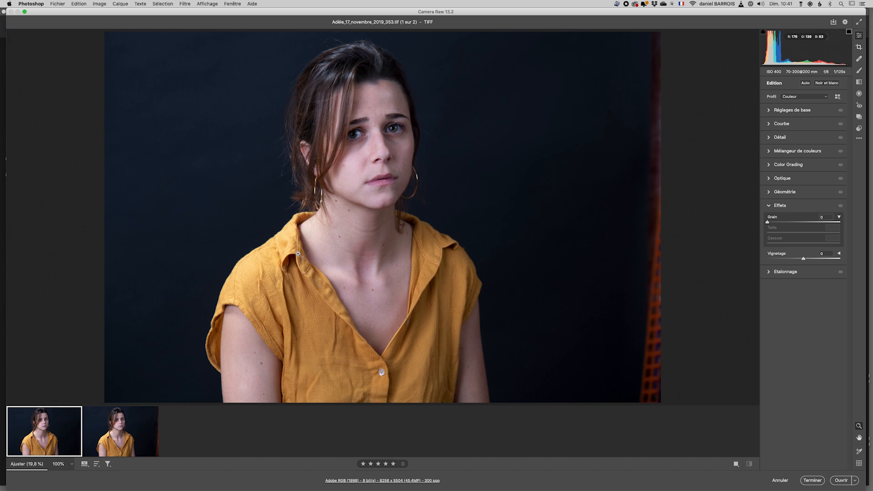
left_click(129, 424)
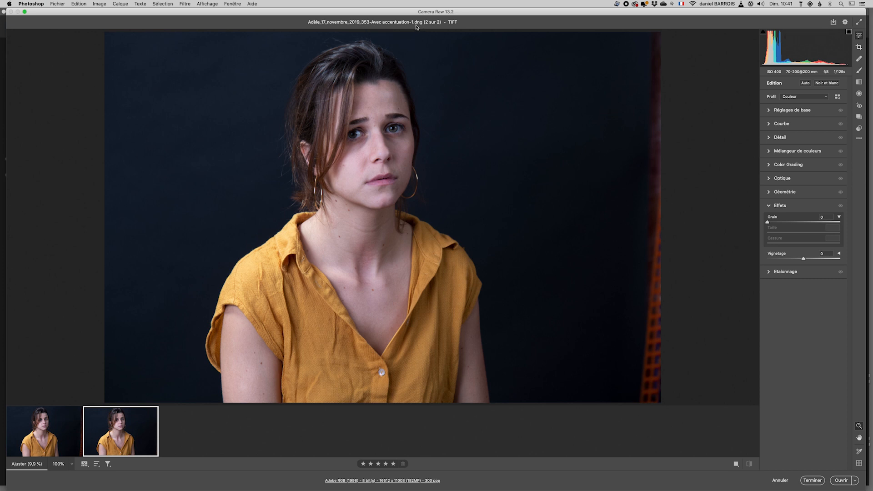
left_click(840, 481)
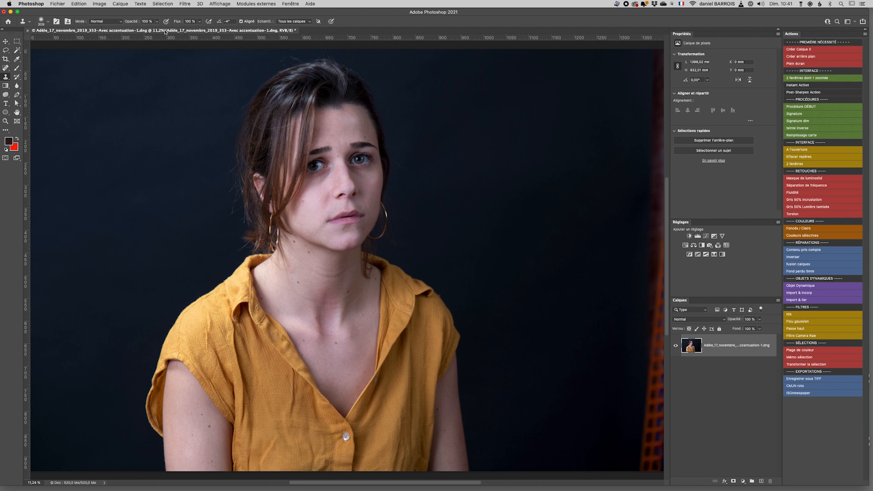
Step: Quick-export the enhanced photo as a JPG into the Bureau folder, keeping the proposed file name
left_click(58, 4)
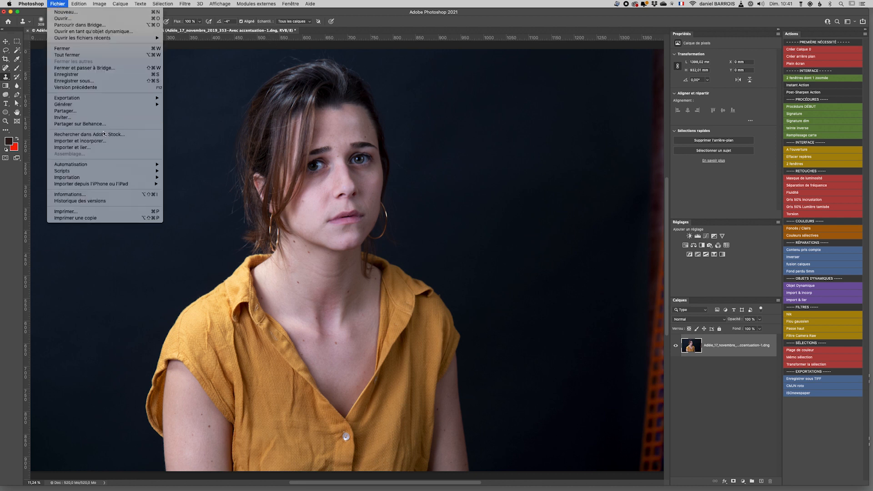
mouse_move(103, 98)
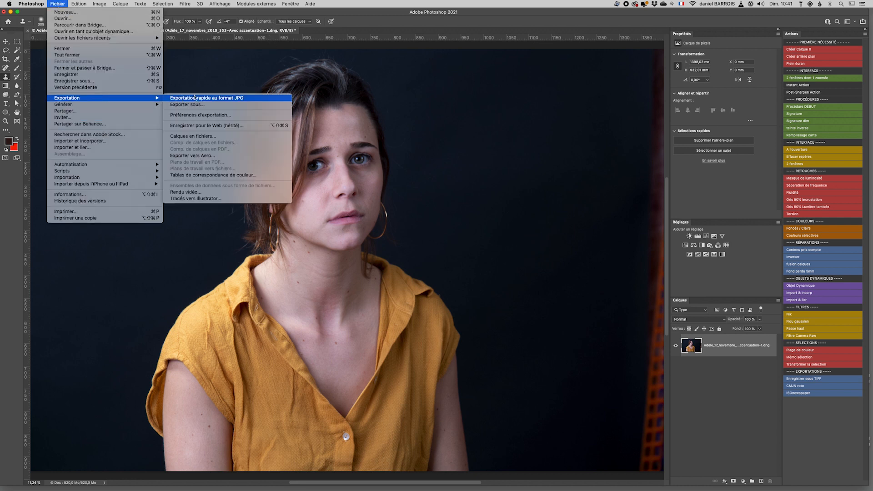
left_click(214, 99)
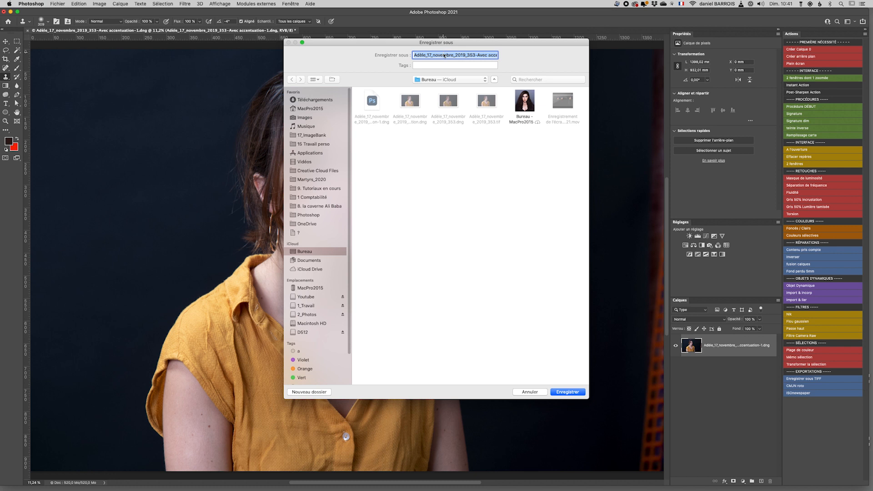
left_click(569, 392)
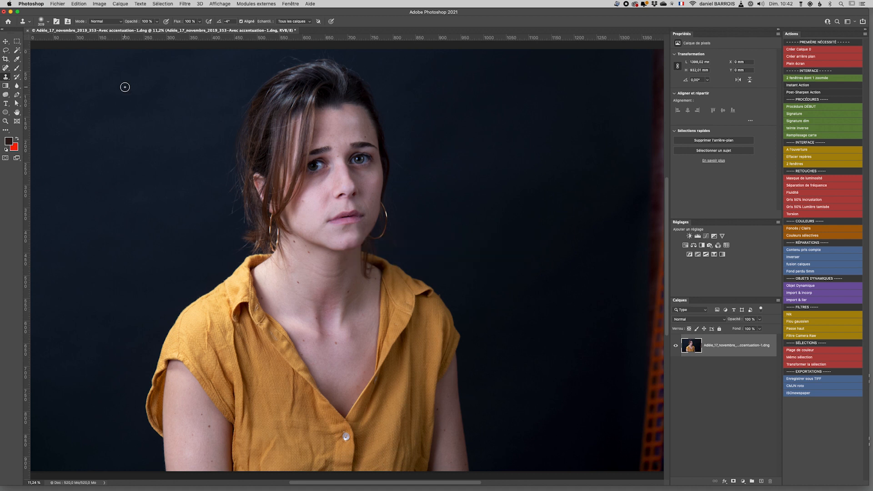
Step: Open the exported JPG version of the enhanced portrait from the Bureau folder
left_click(57, 4)
left_click(60, 19)
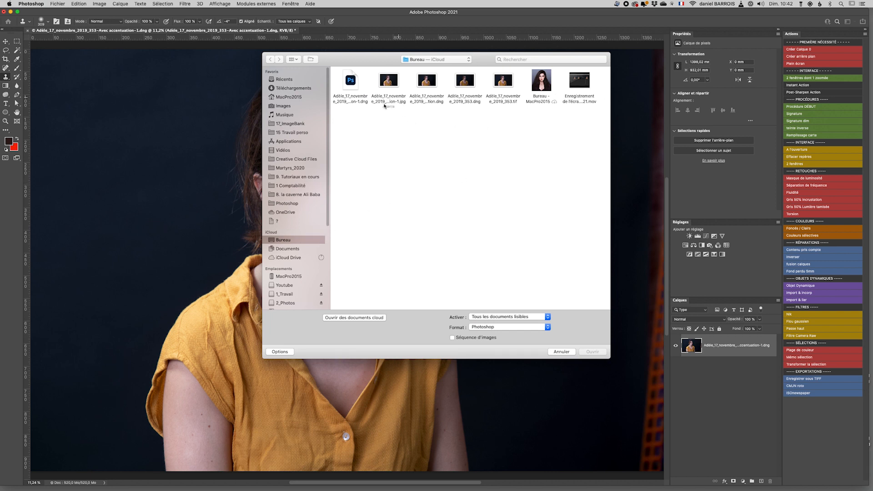
double_click(393, 82)
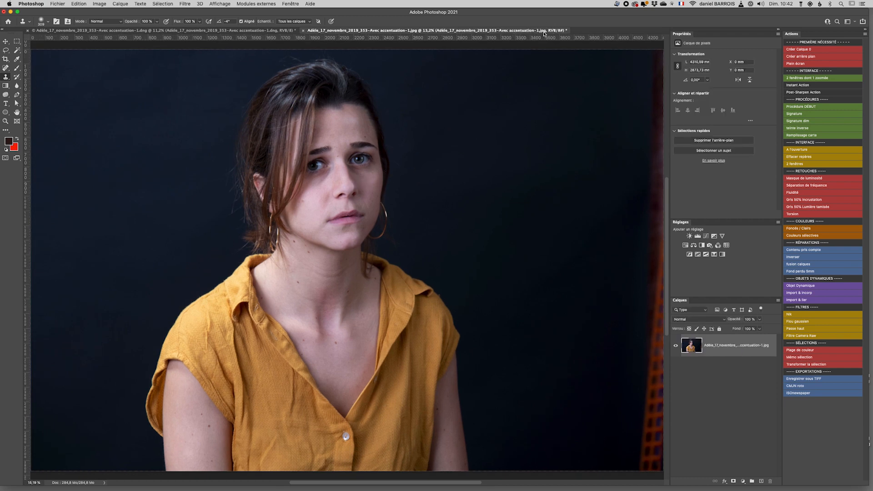
Step: Check the exported JPG's pixel dimensions in the Image Size settings and leave them without resizing
left_click(105, 4)
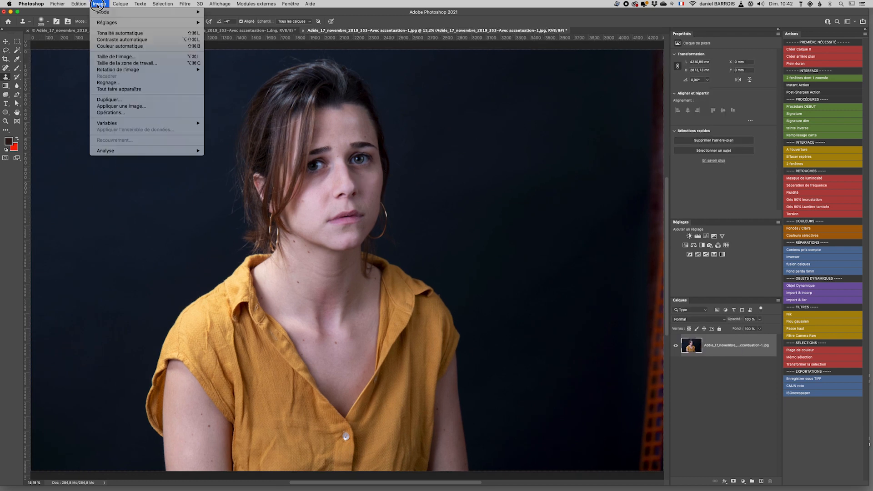
left_click(255, 113)
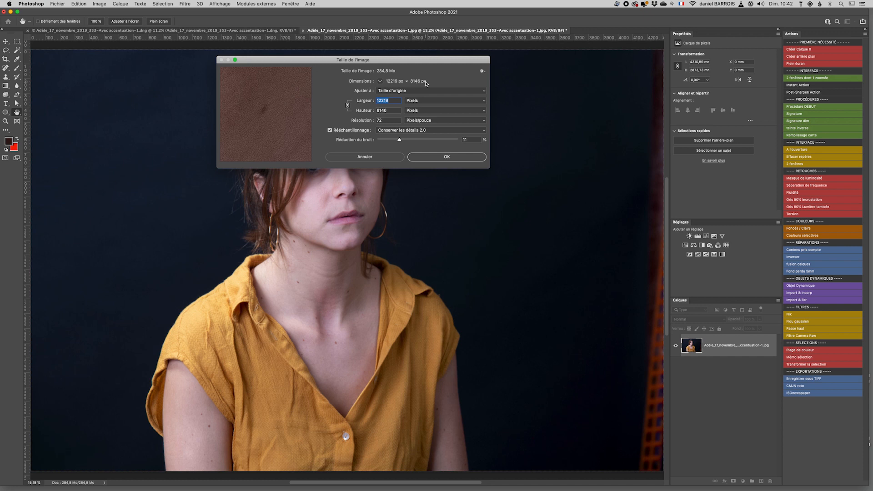
left_click(381, 158)
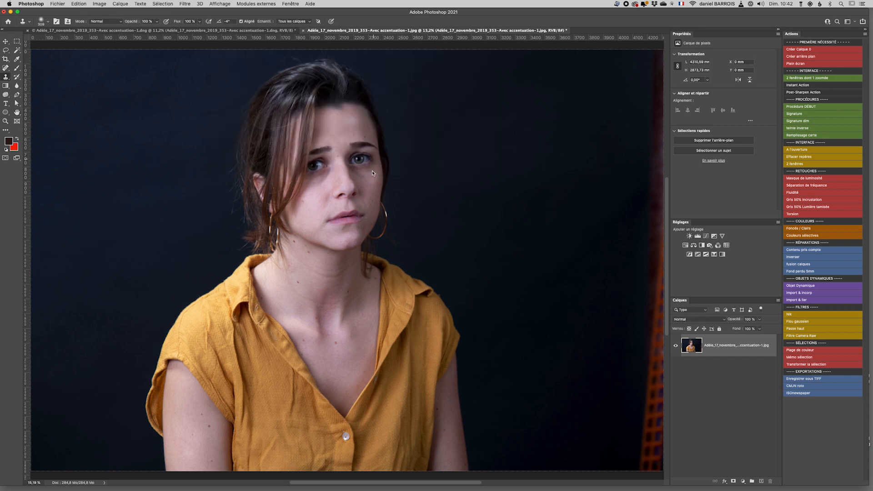
Step: Examine the skin, eye and hair detail of the exported JPG at up to 66.67%, and return to a 25% view
left_click(326, 193, "super")
left_click(327, 196, "super")
left_click(327, 197, "super")
left_click(327, 195, "super")
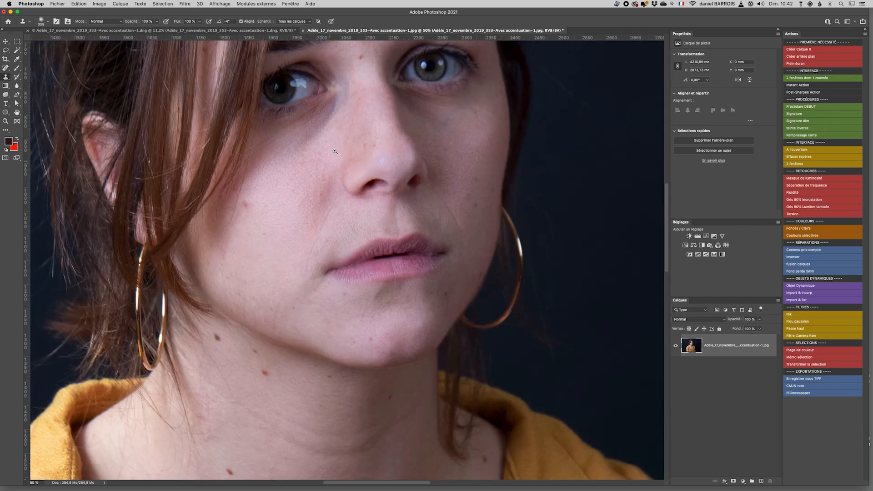
left_click_drag(338, 141, 337, 230)
left_click(336, 184, "super")
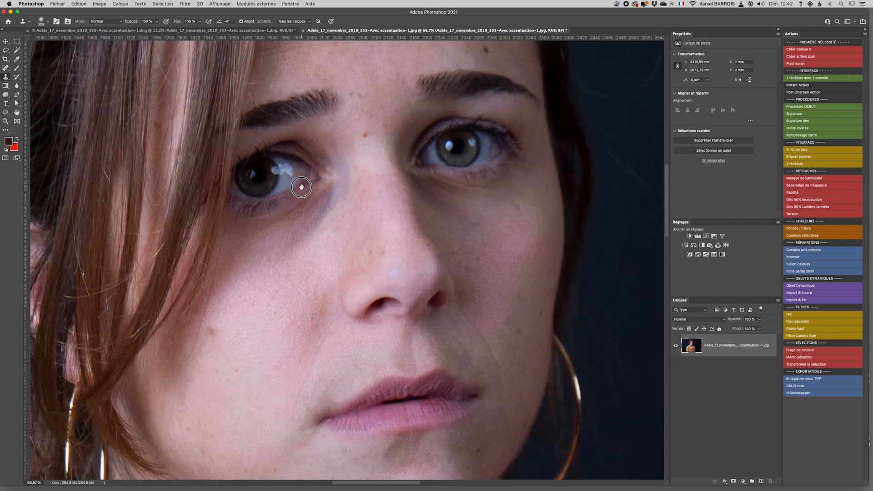
left_click_drag(302, 187, 338, 195)
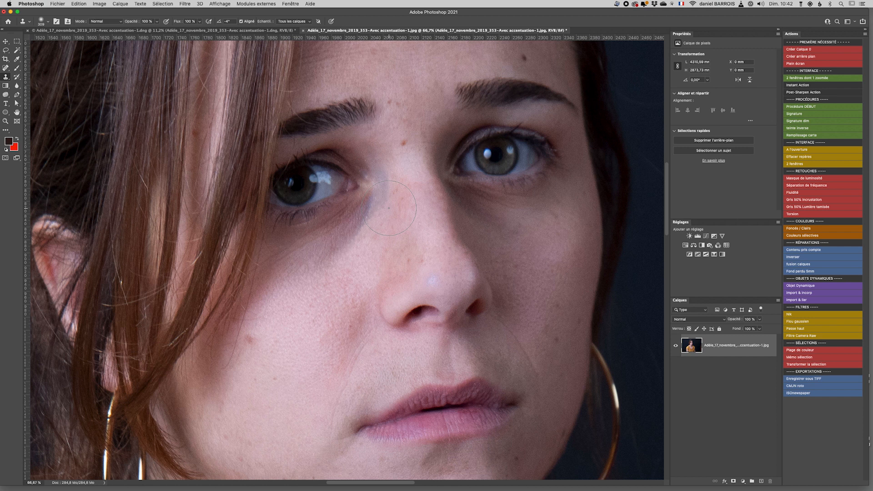
left_click(388, 208, "alt")
left_click(388, 208, "alt")
left_click(389, 208, "alt")
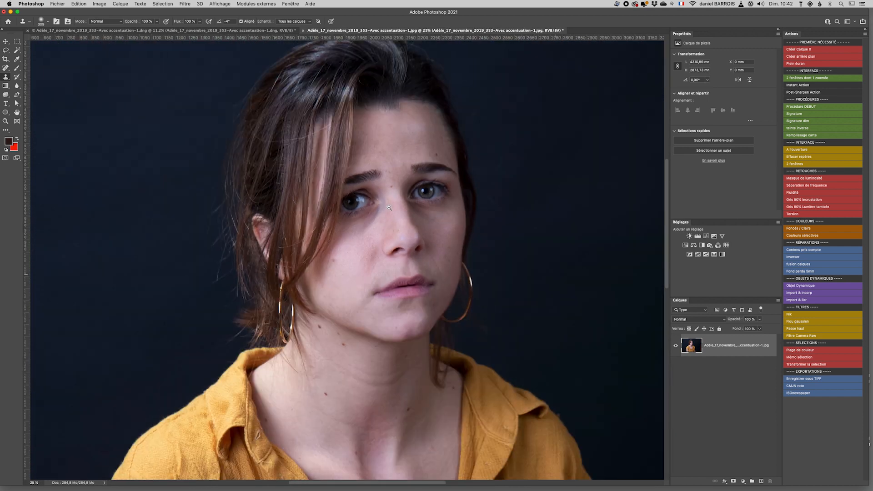